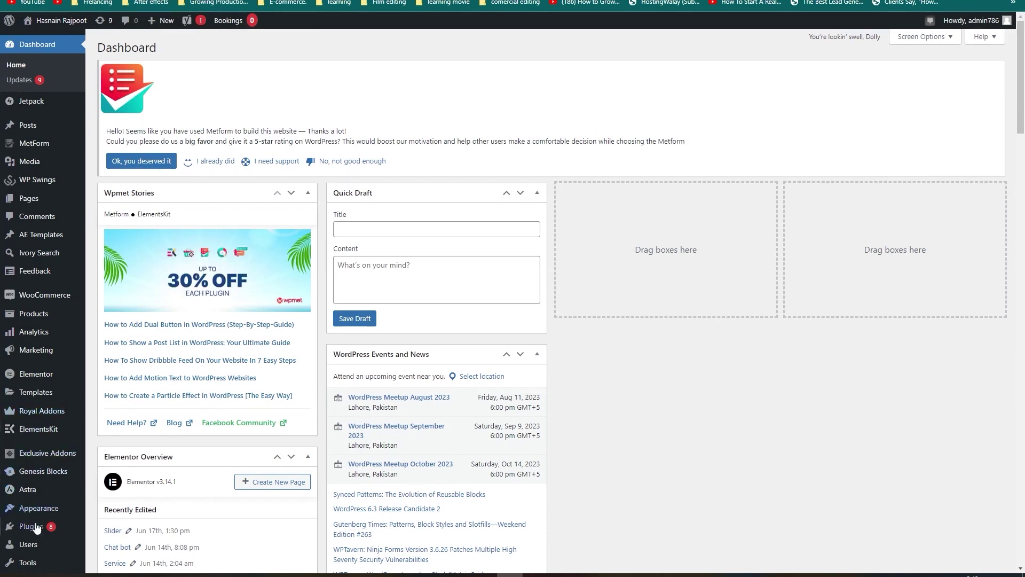
# Go to Plugins > Add New to reach the Add Plugins page.
pyautogui.moveTo(36, 534)
pyautogui.click(118, 527)
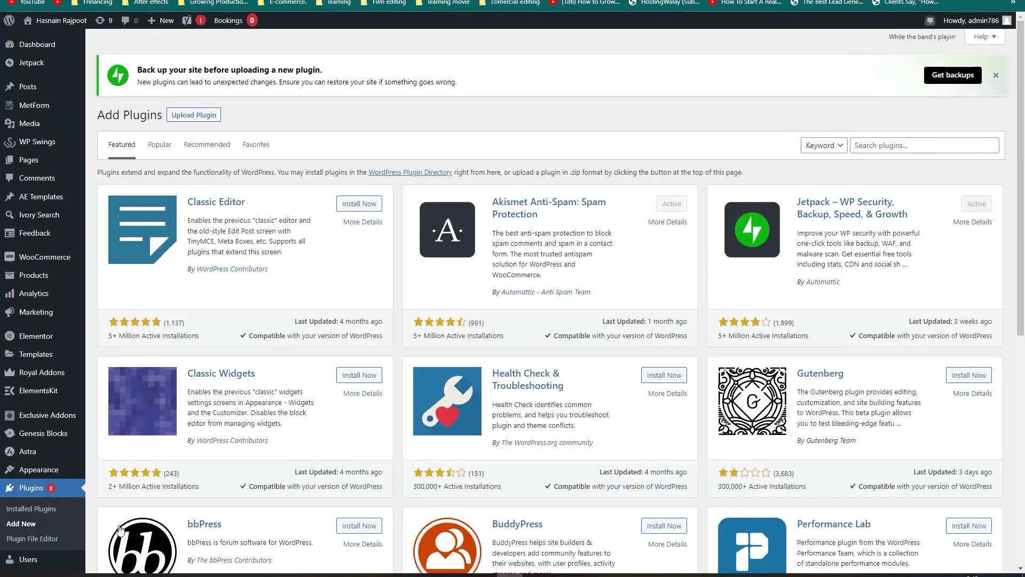
# Search 'ultimate gift cards for woo', then install and activate Ultimate Gift Cards for WooCommerce.
pyautogui.click(887, 145)
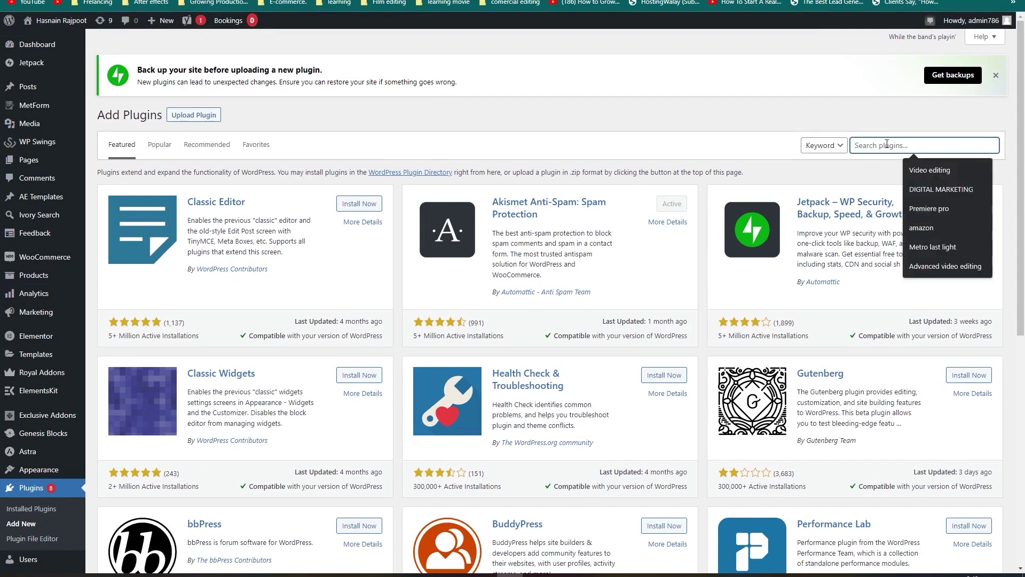
pyautogui.write('ultimate gift cards for woo')
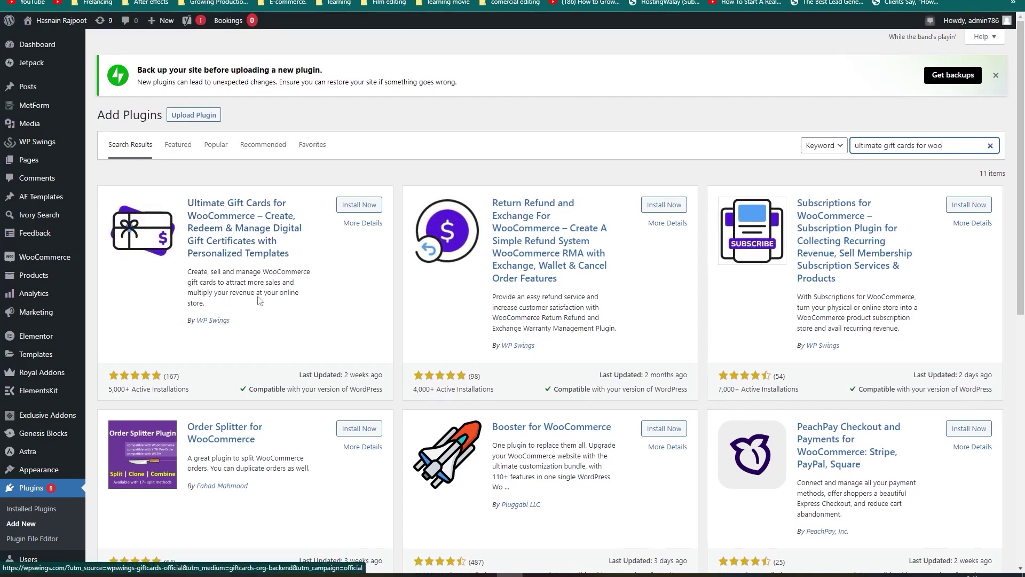
pyautogui.click(358, 207)
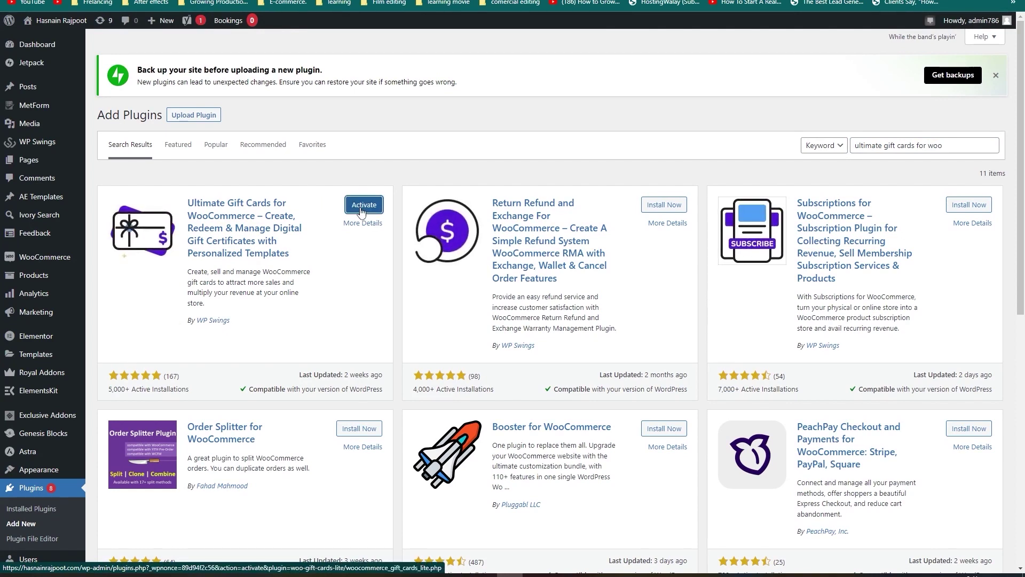
pyautogui.click(361, 211)
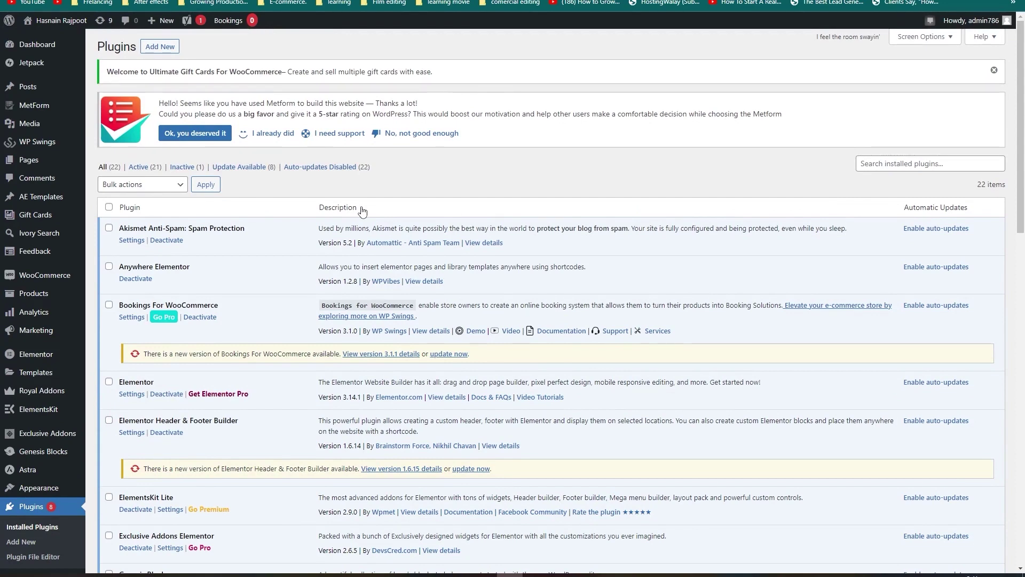
pyautogui.scroll(-15, 362, 212)
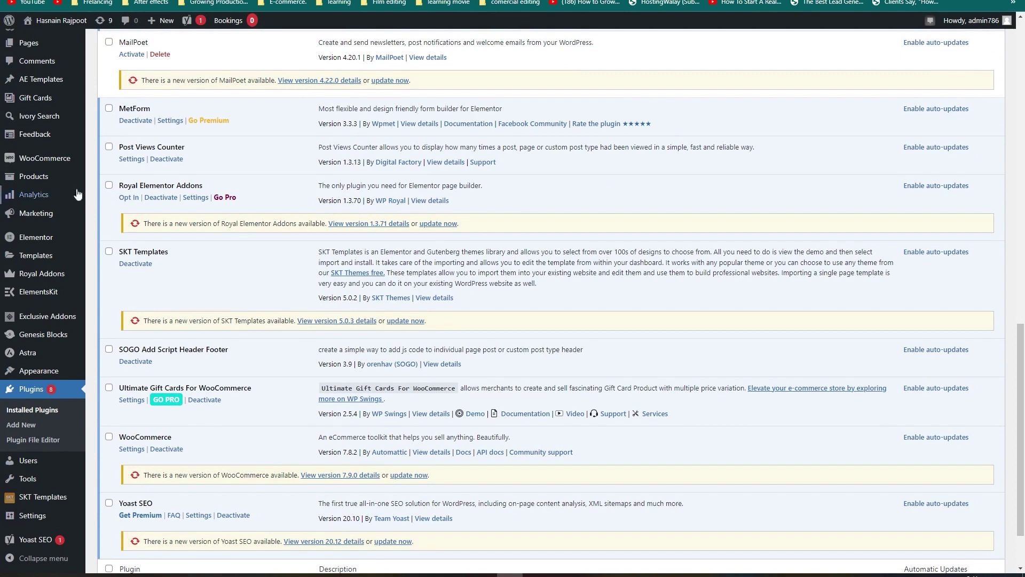
pyautogui.moveTo(34, 103)
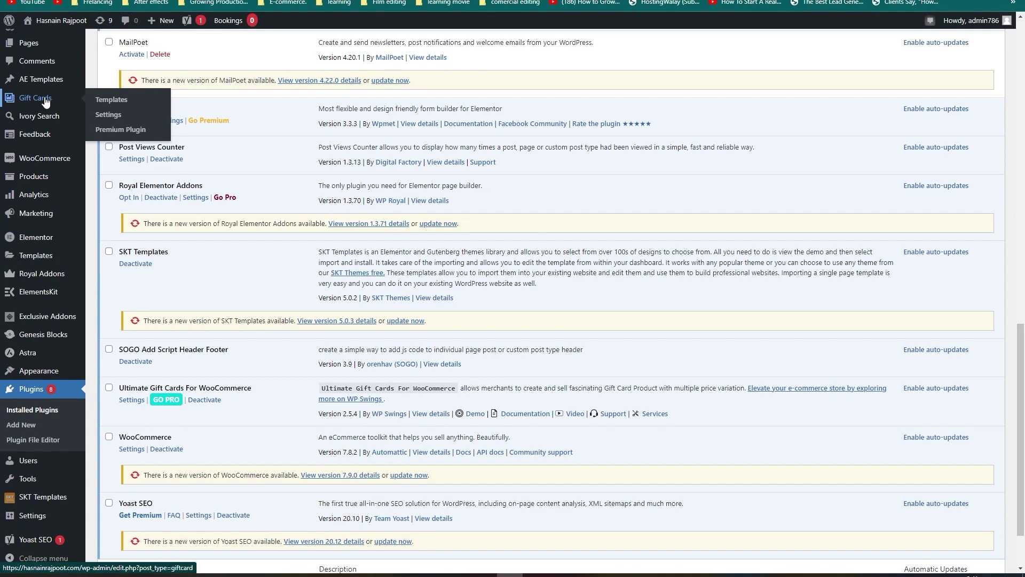
pyautogui.click(119, 102)
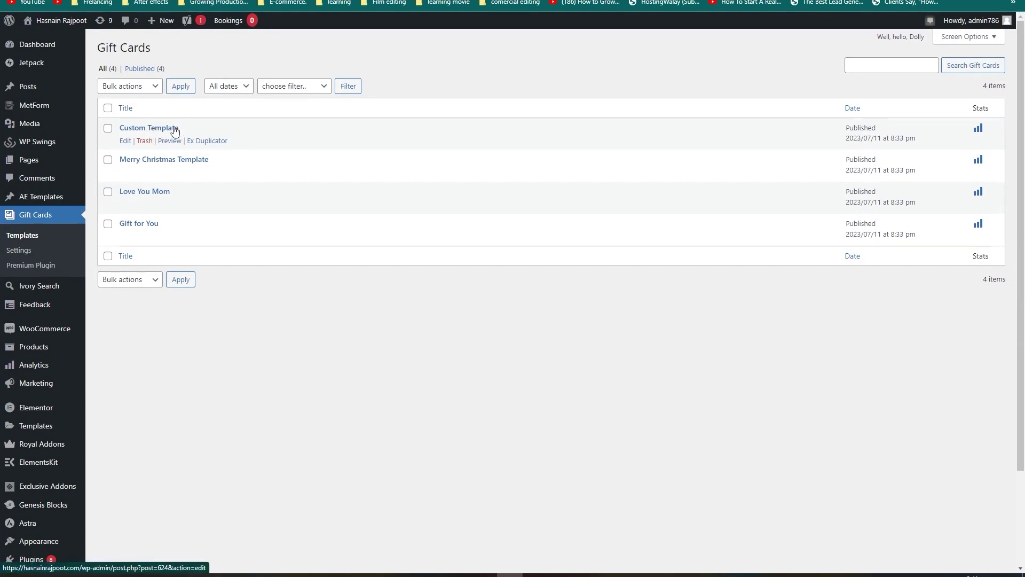
# Open all four template previews, including Merry Christmas, Love You Mom and Gift for You, in new tabs.
pyautogui.rightClick(169, 141)
pyautogui.click(187, 144)
pyautogui.rightClick(169, 173)
pyautogui.click(181, 180)
pyautogui.rightClick(167, 206)
pyautogui.click(194, 216)
pyautogui.rightClick(166, 236)
pyautogui.click(184, 244)
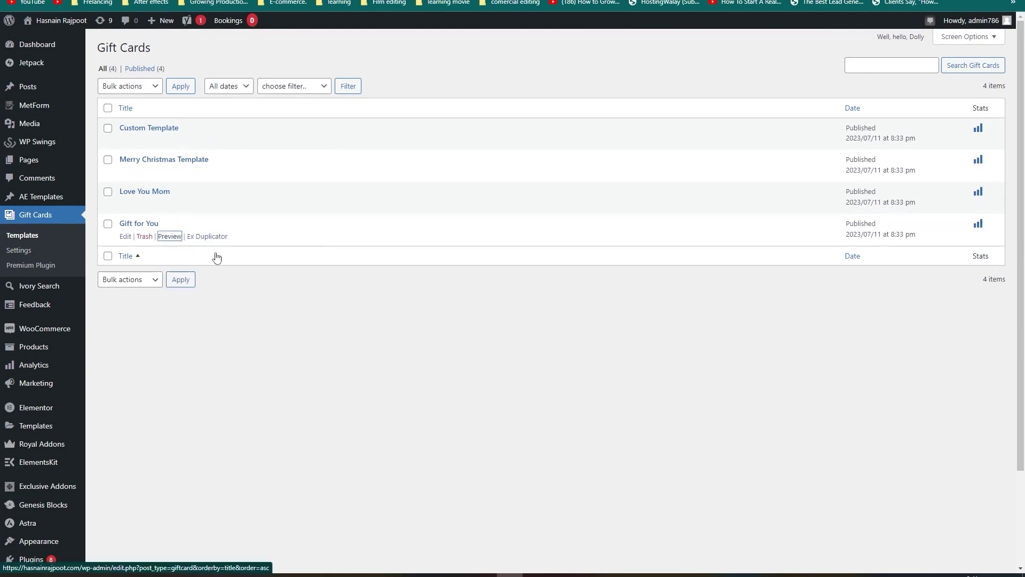
pyautogui.click(309, 1)
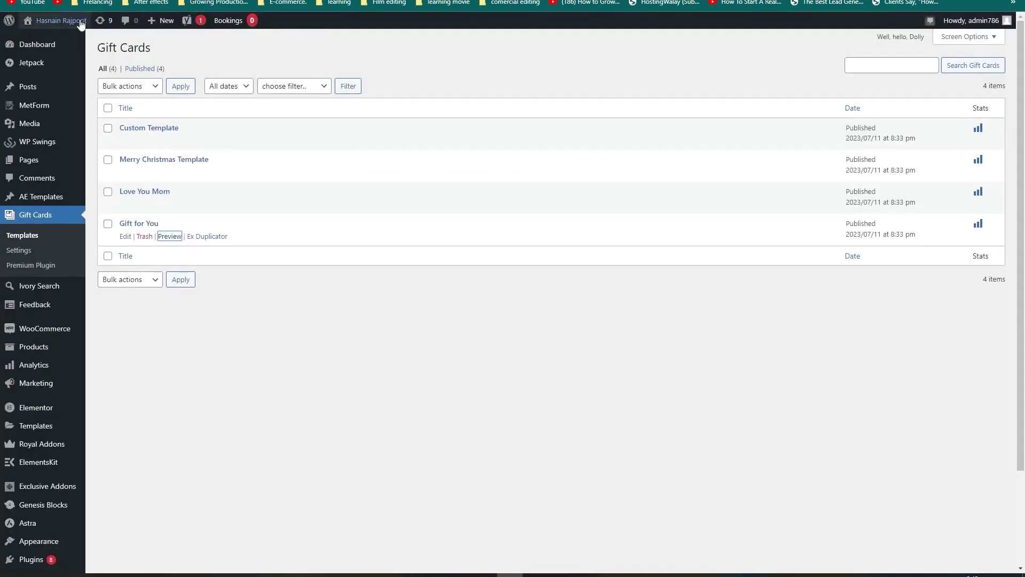
pyautogui.click(24, 256)
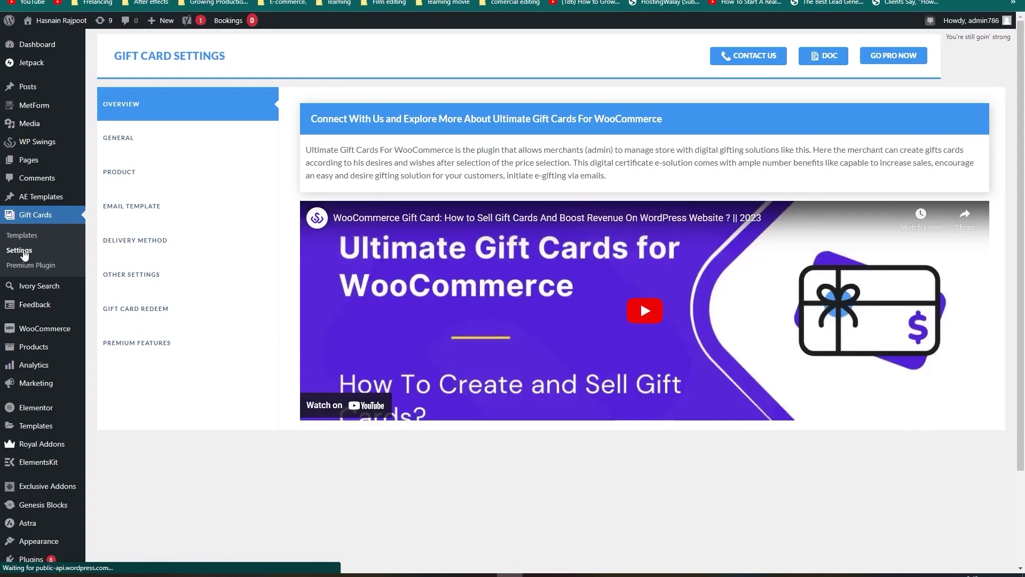
# Save the General gift card settings with prefix hm and a 200–1000 spend range.
pyautogui.click(124, 142)
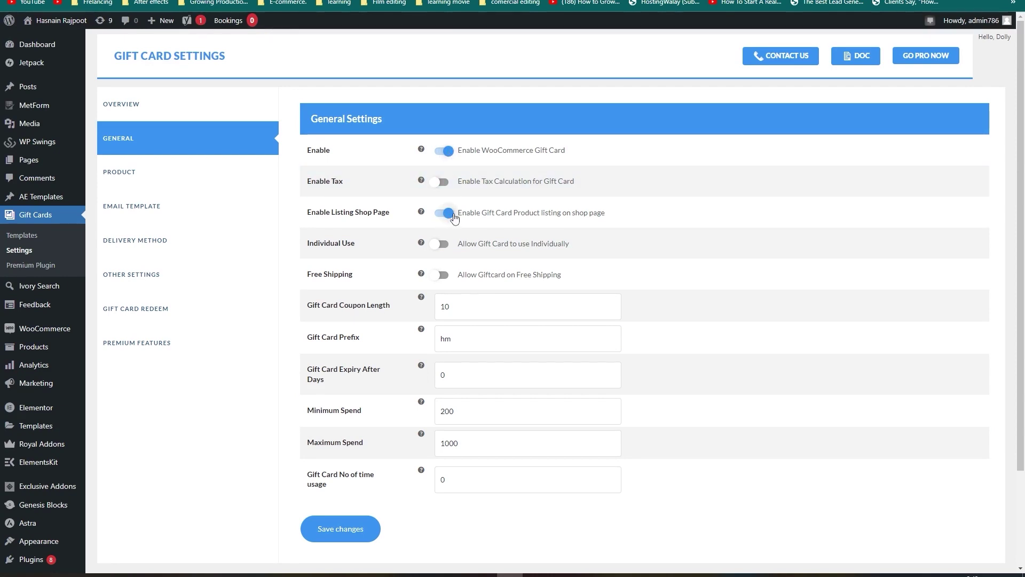
pyautogui.click(339, 535)
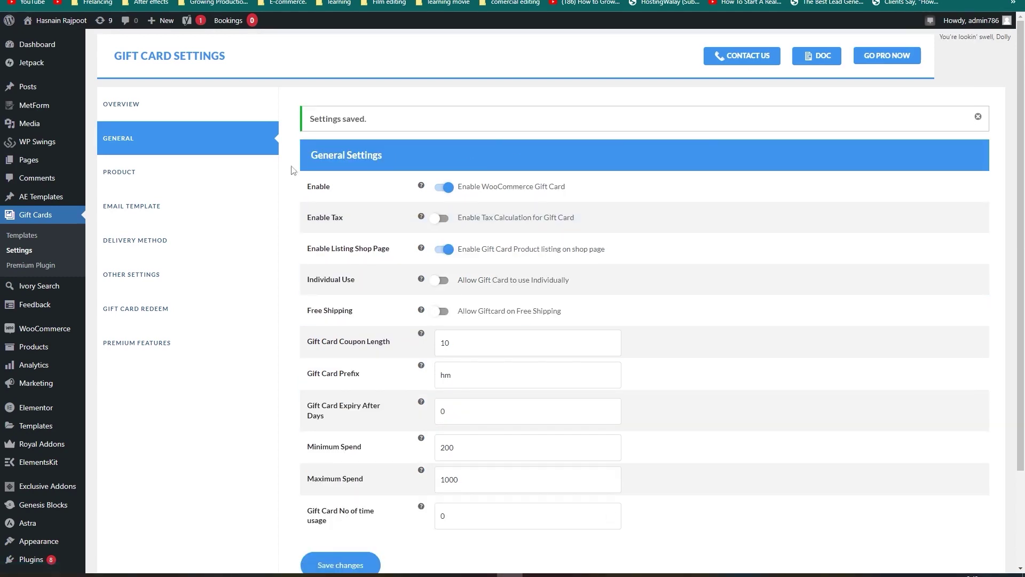
pyautogui.click(127, 175)
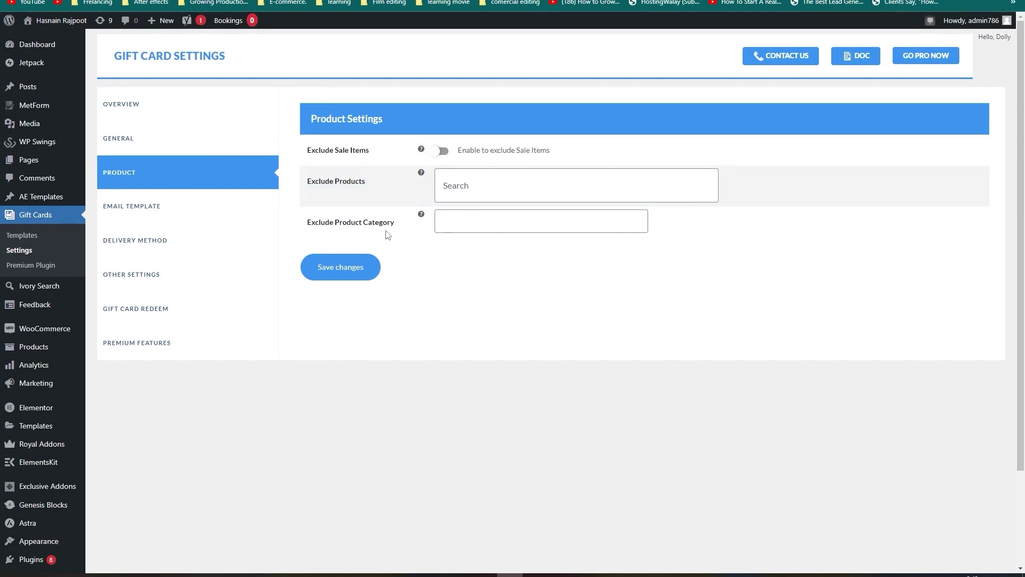
# Review the Product, Email Template and Delivery Method gift card settings sections.
pyautogui.click(137, 211)
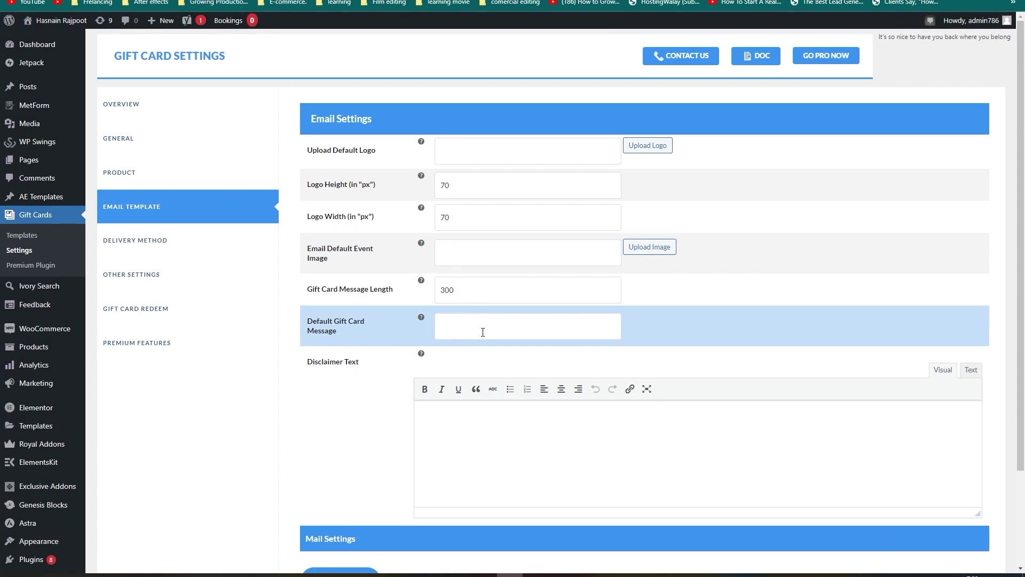
pyautogui.click(143, 244)
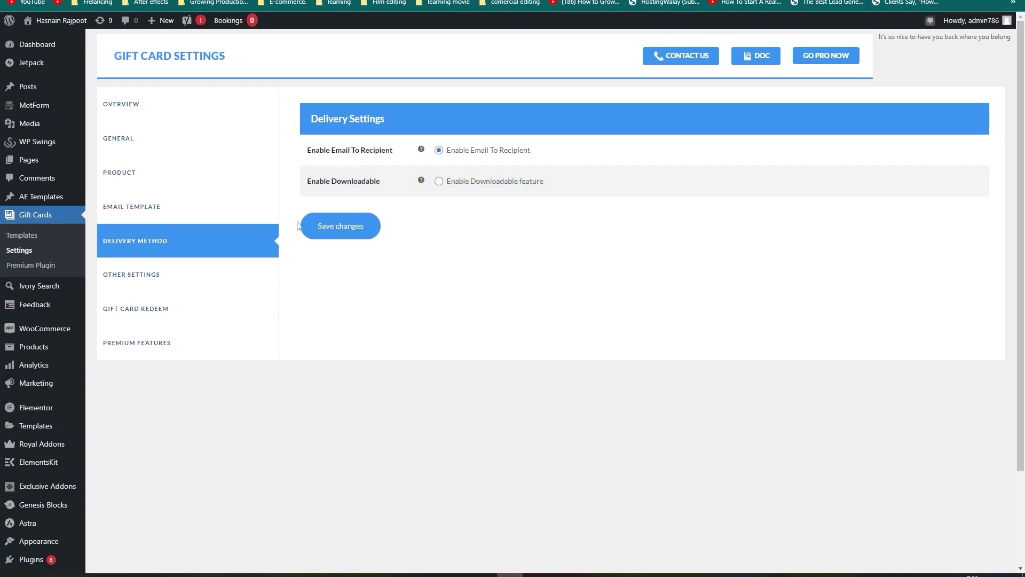
pyautogui.click(140, 282)
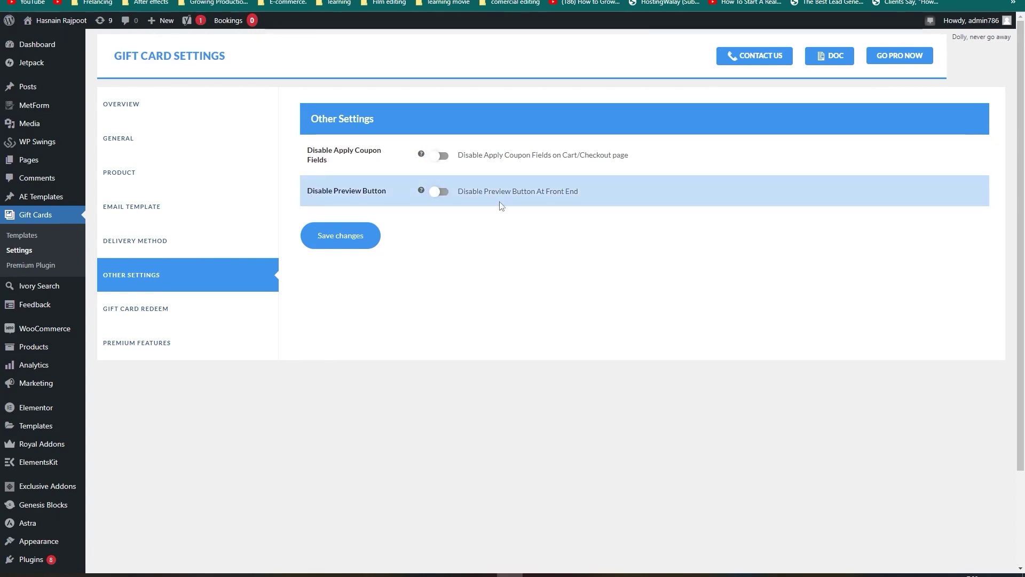
# Go from Other Settings to the Gift Card Redeem / Recharge settings section.
pyautogui.click(145, 313)
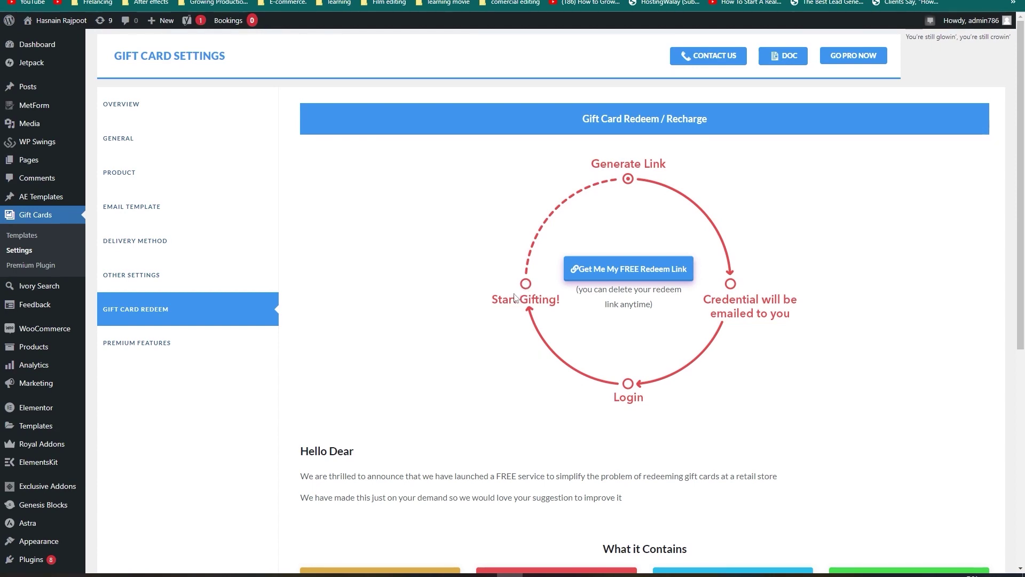
pyautogui.moveTo(34, 355)
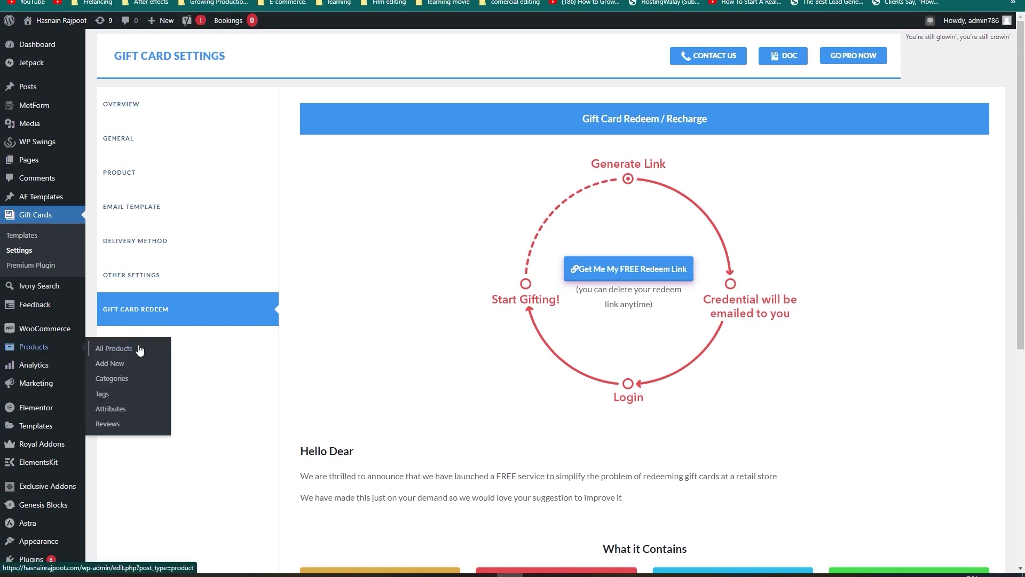
# Create a product titled 'Christmas gift card' described 'This gift card is for Christmas.'.
pyautogui.click(117, 368)
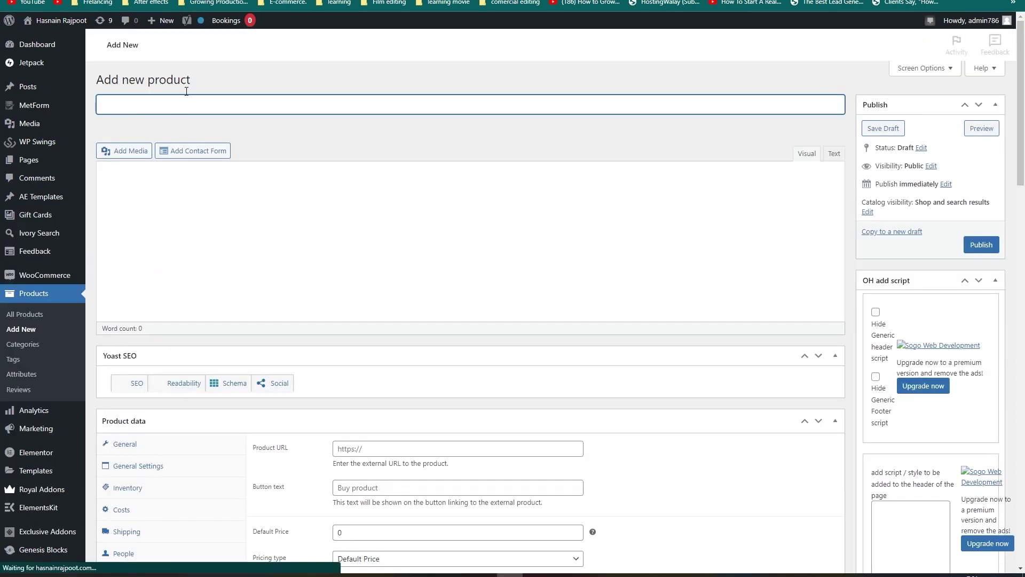
pyautogui.write('Christmas gift card')
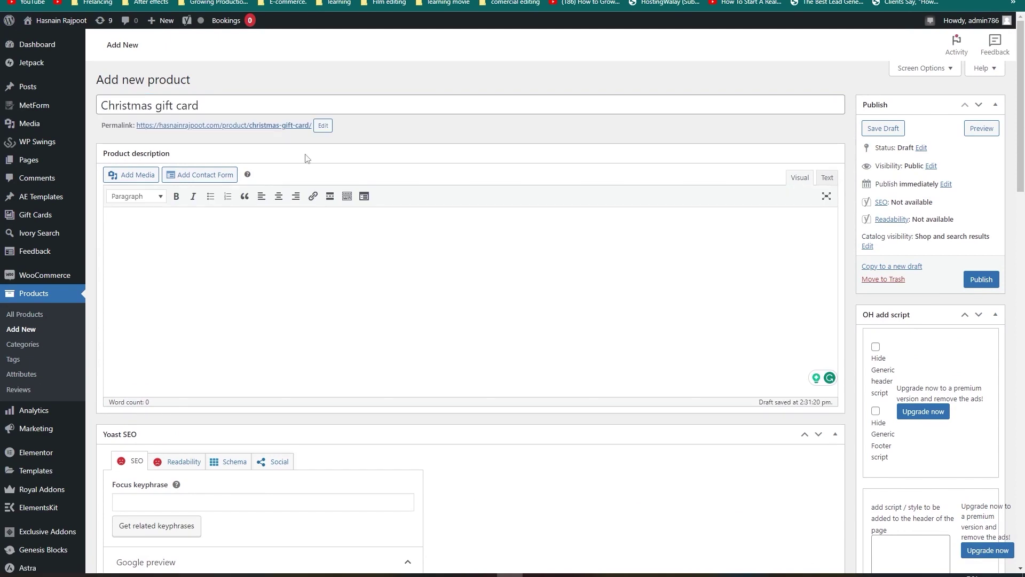
pyautogui.click(185, 227)
pyautogui.write('This gift card is for christmas.')
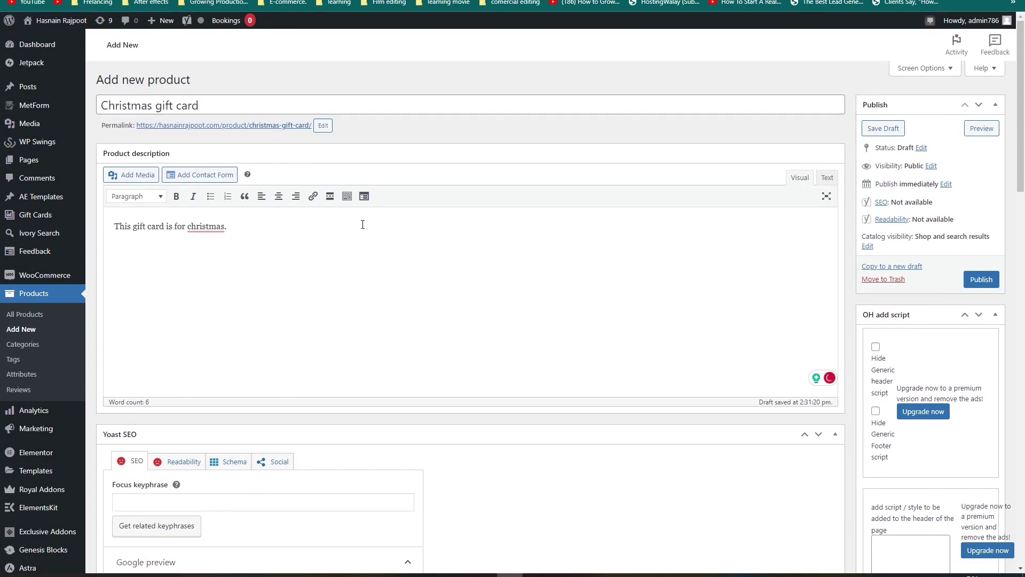
pyautogui.click(214, 227)
pyautogui.click(209, 260)
pyautogui.scroll(-20, 337, 305)
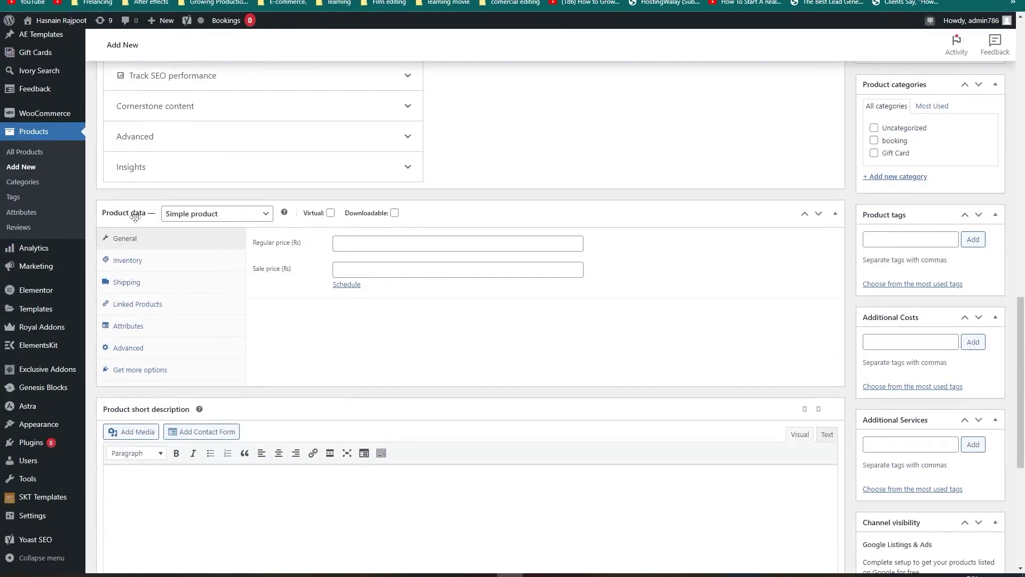
# Make the product a Gift Card priced 100 with Default Price pricing.
pyautogui.click(202, 215)
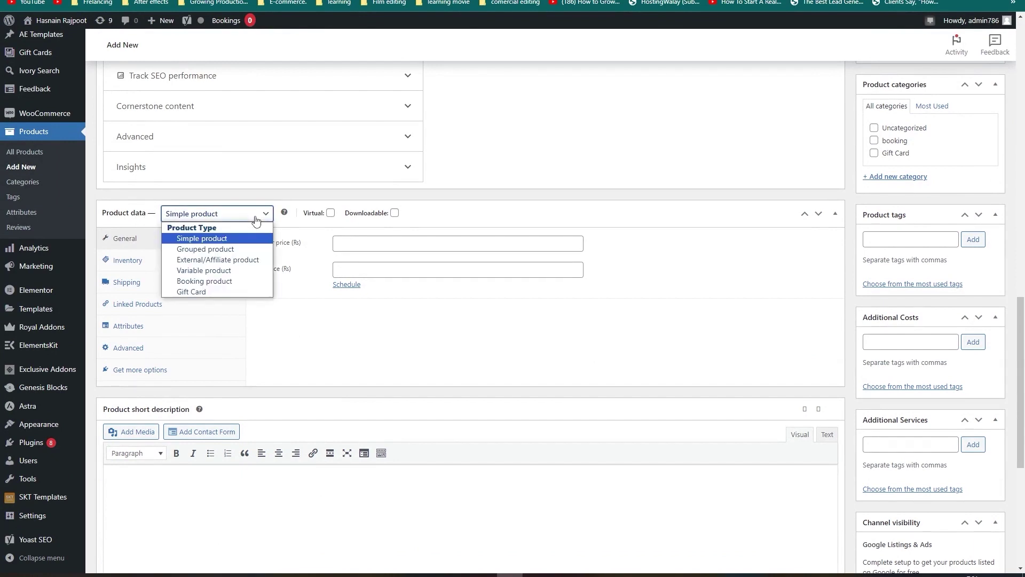
pyautogui.click(202, 293)
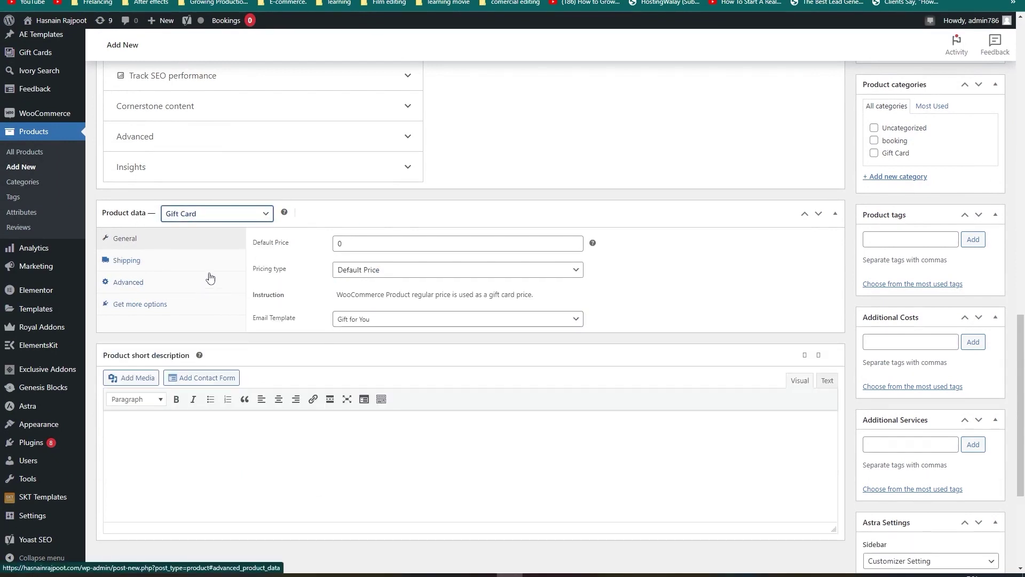
pyautogui.click(370, 243)
pyautogui.doubleClick(370, 244)
pyautogui.write('100')
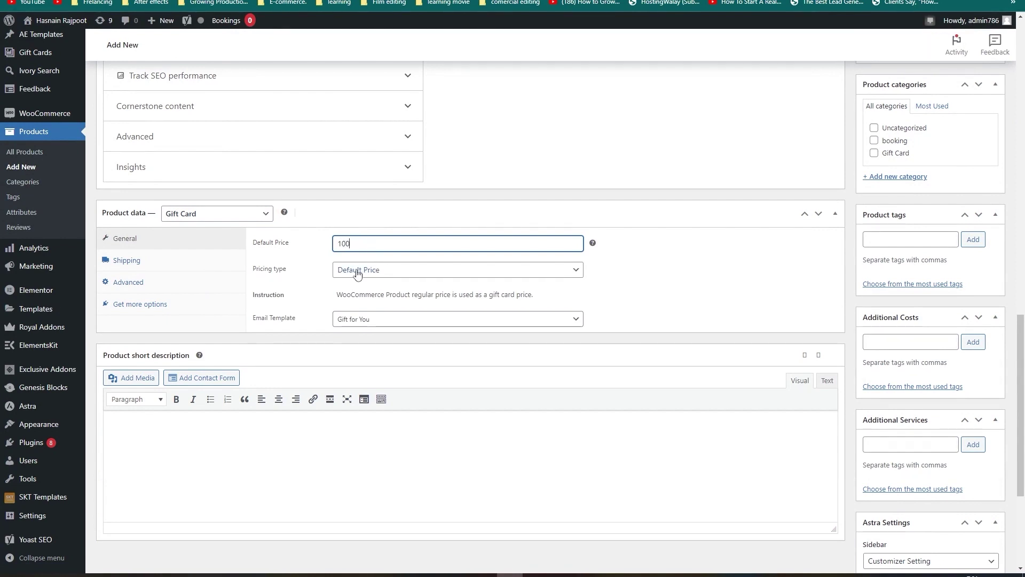
pyautogui.click(366, 270)
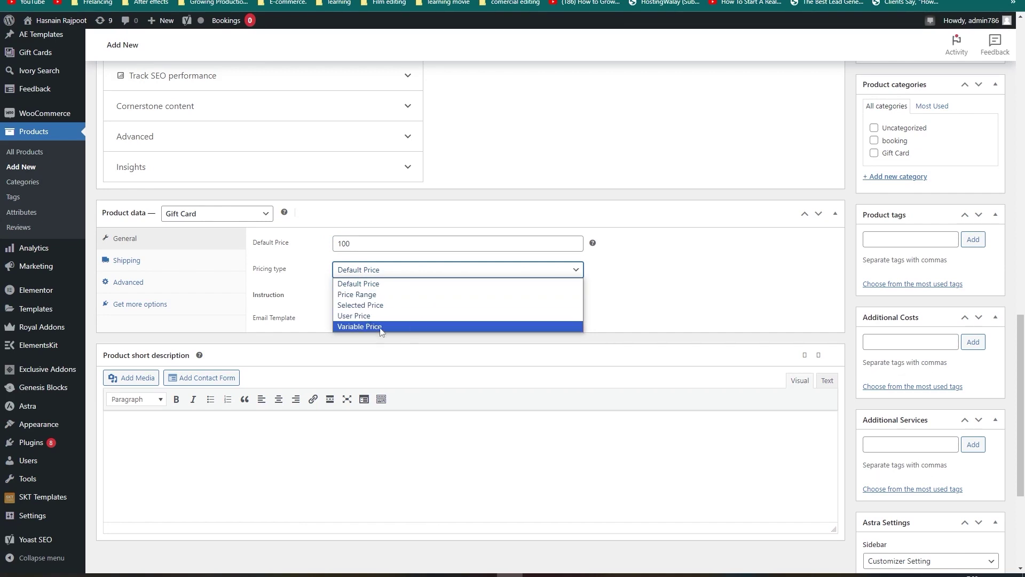
pyautogui.click(682, 267)
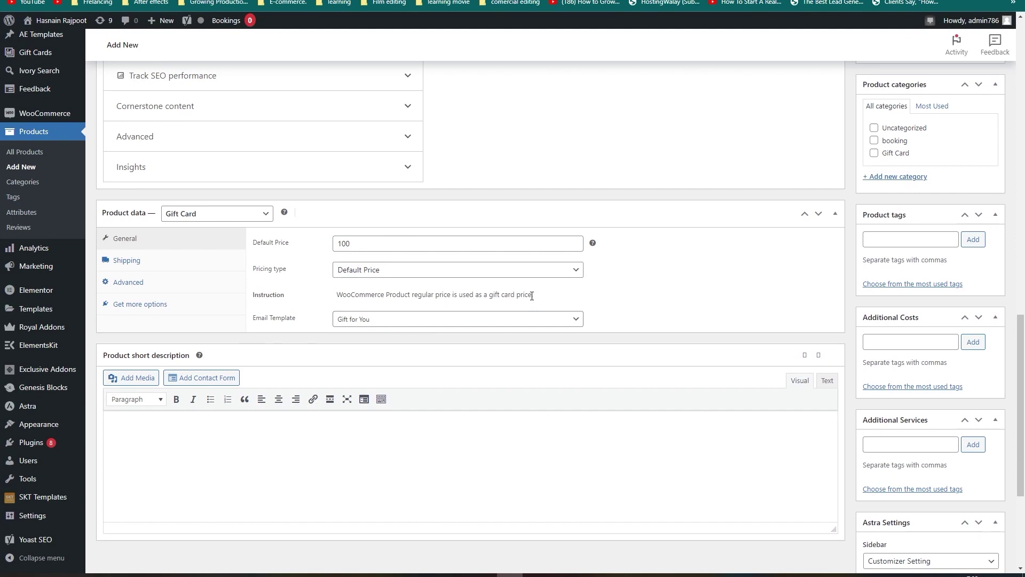
# Choose the Custom Template email and add a short description about month-end validity.
pyautogui.click(382, 320)
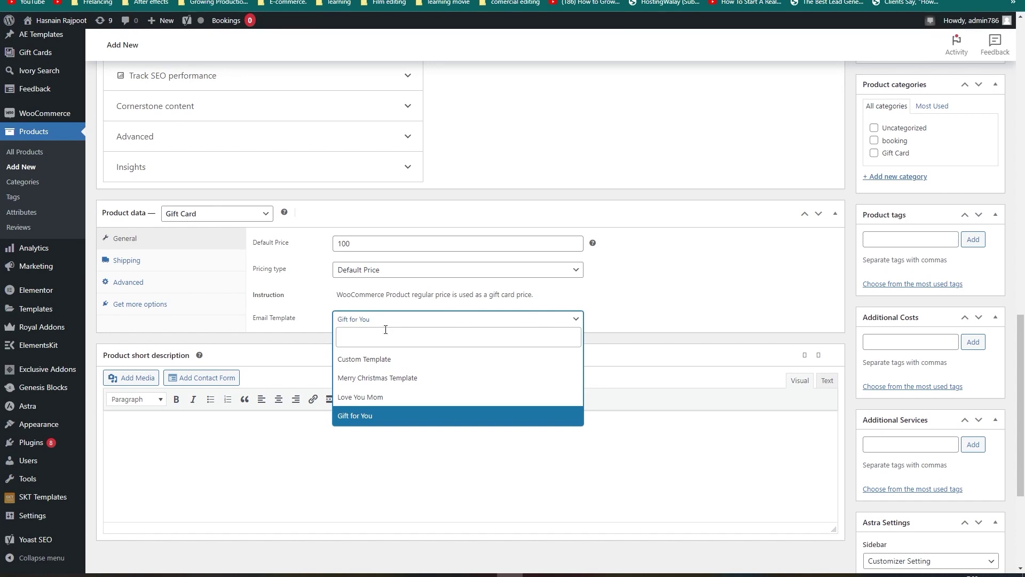
pyautogui.click(376, 359)
pyautogui.click(165, 430)
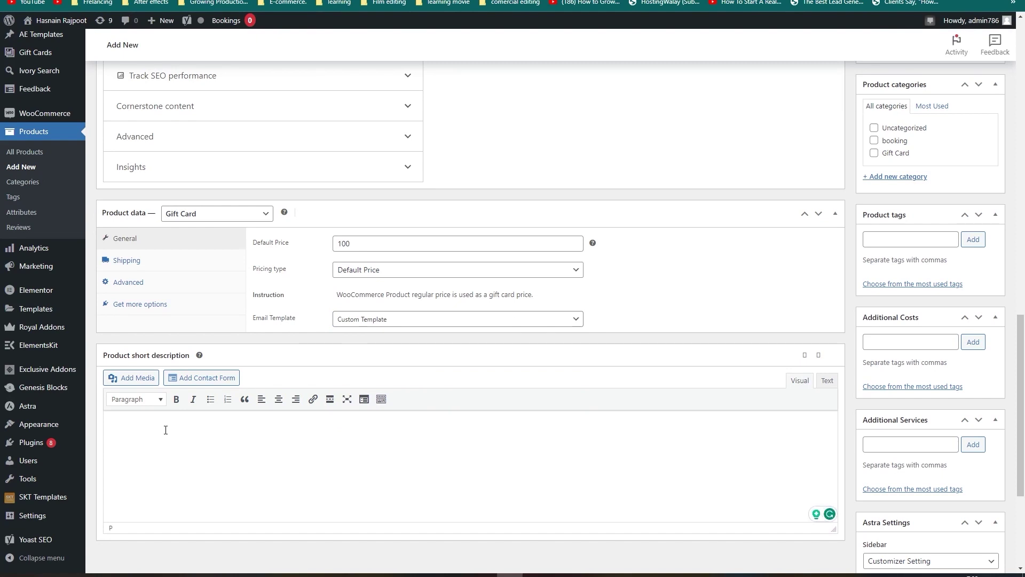
pyautogui.write('This gift card is valid until the end of this month.')
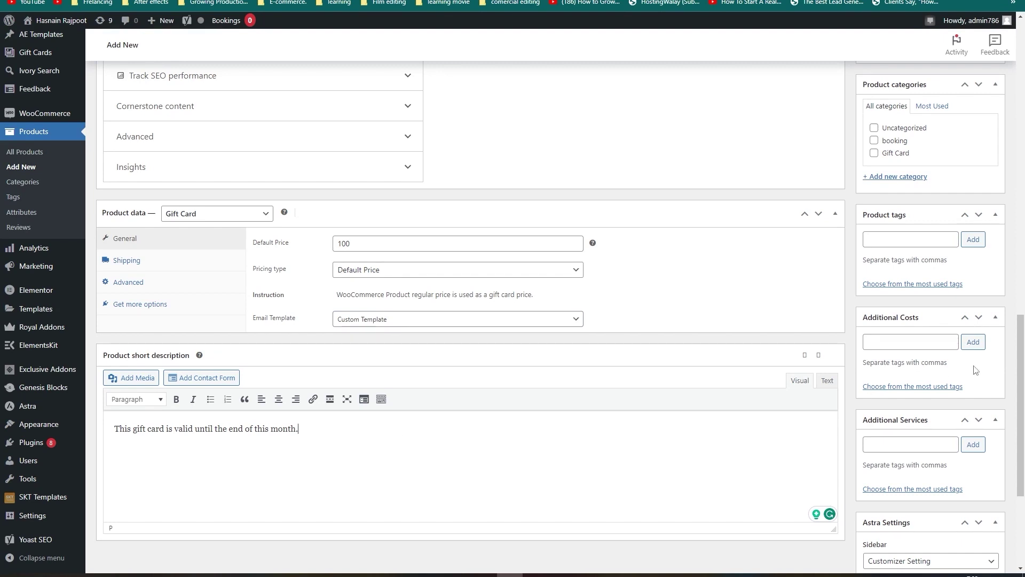
pyautogui.scroll(5, 971, 374)
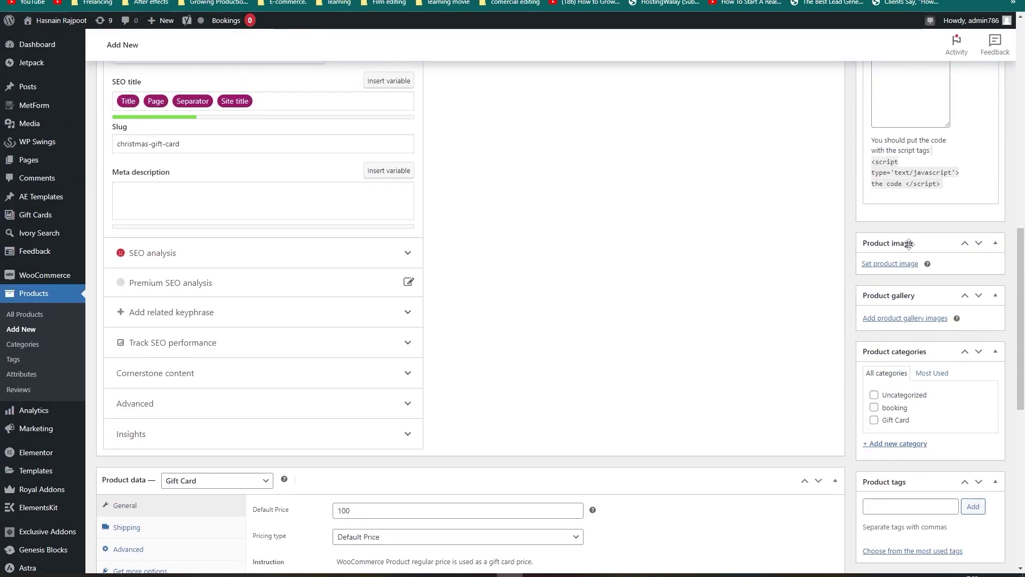
# Upload giftcard.png and set it as the product image.
pyautogui.click(893, 268)
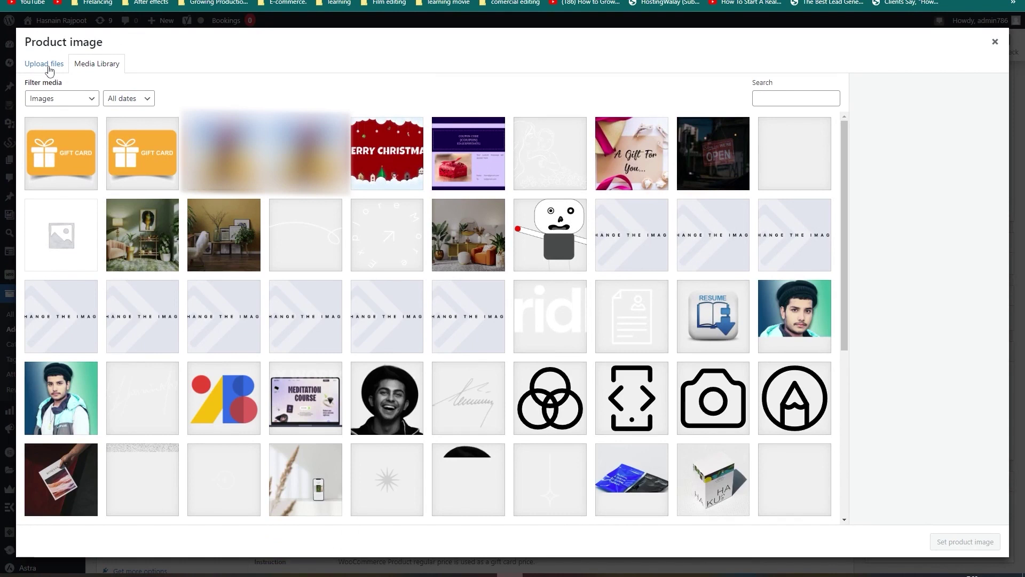
pyautogui.click(48, 69)
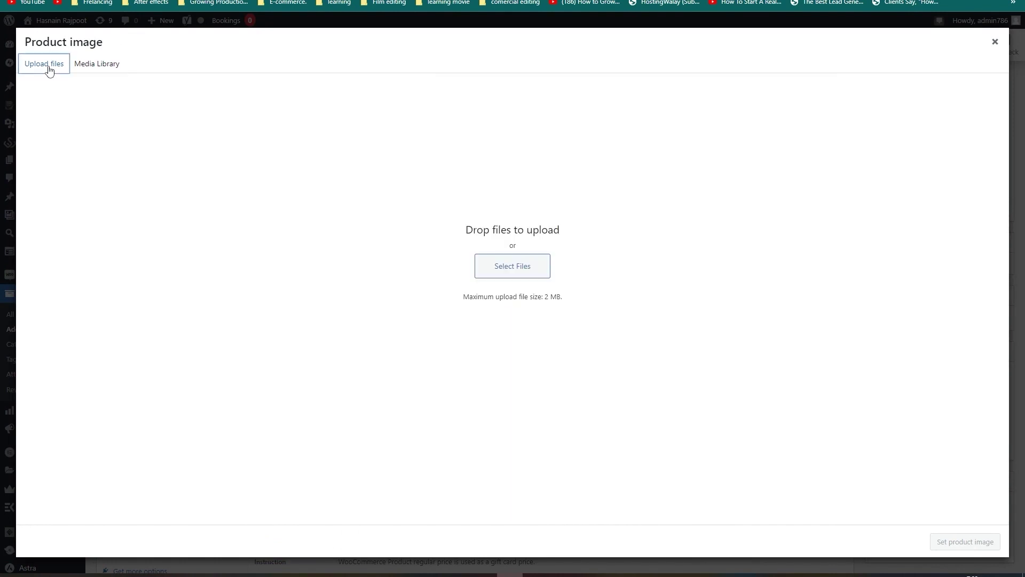
pyautogui.click(500, 270)
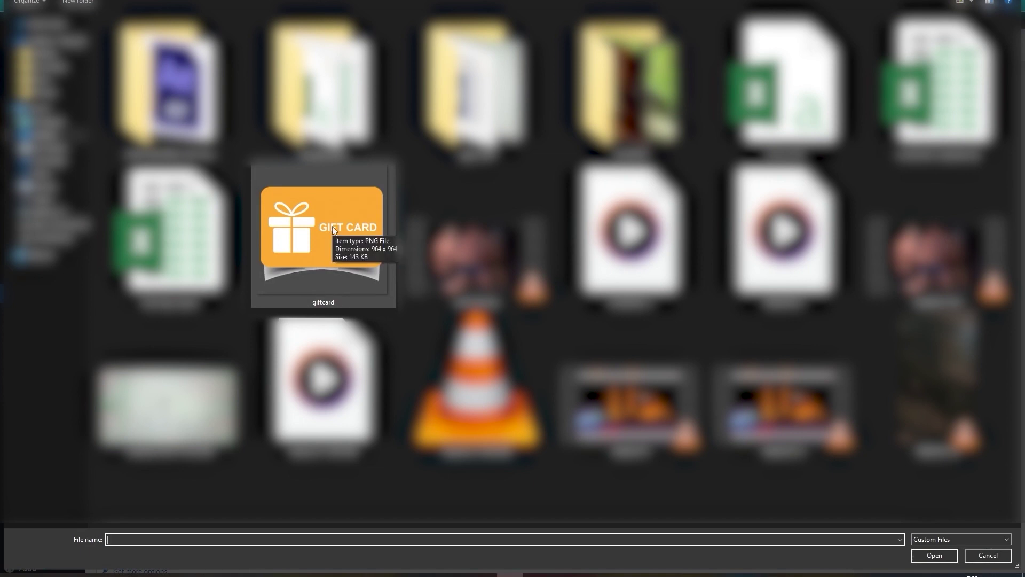
pyautogui.click(331, 228)
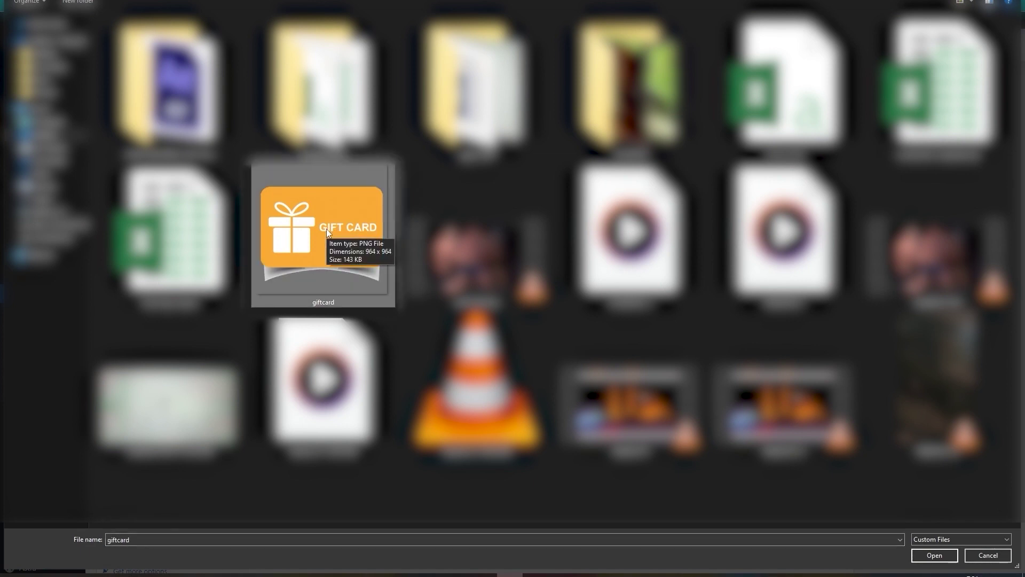
pyautogui.click(939, 556)
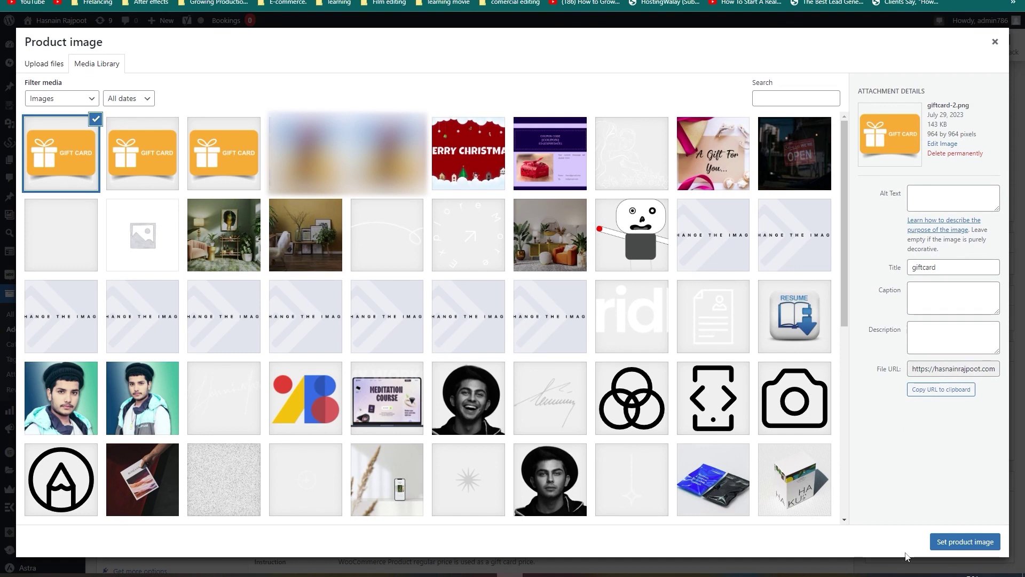
pyautogui.click(959, 543)
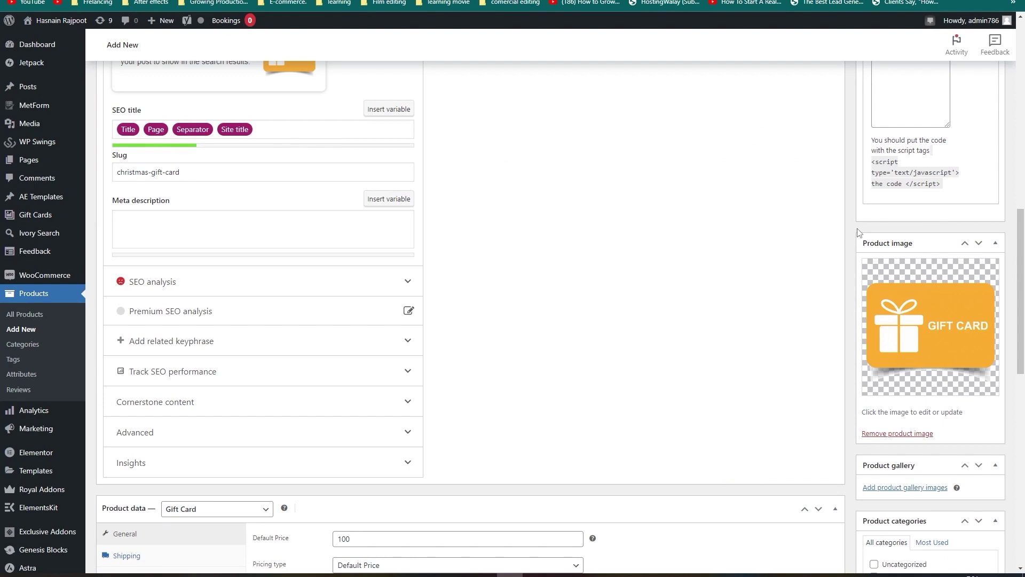
pyautogui.scroll(10, 858, 233)
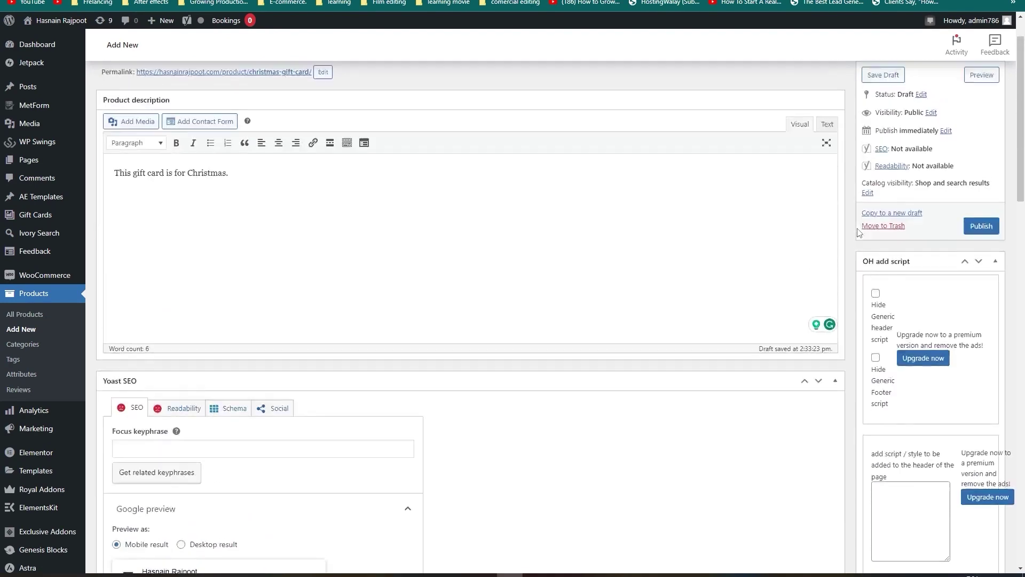
# Publish the Christmas gift card product from the Publish box.
pyautogui.click(972, 279)
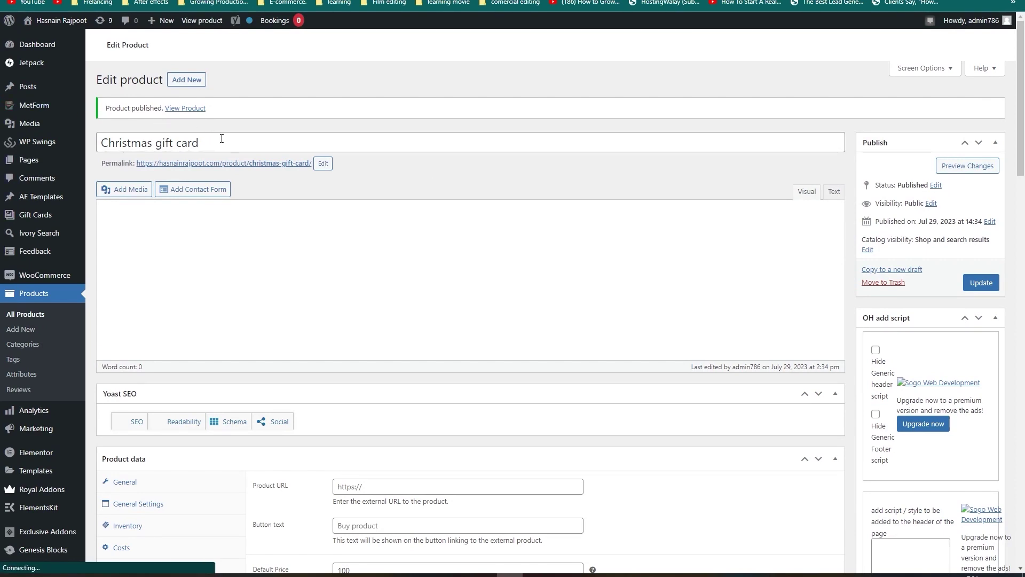
# View the live Christmas gift card page (Rs 100) in a new tab and test its Recipient Email field.
pyautogui.rightClick(237, 164)
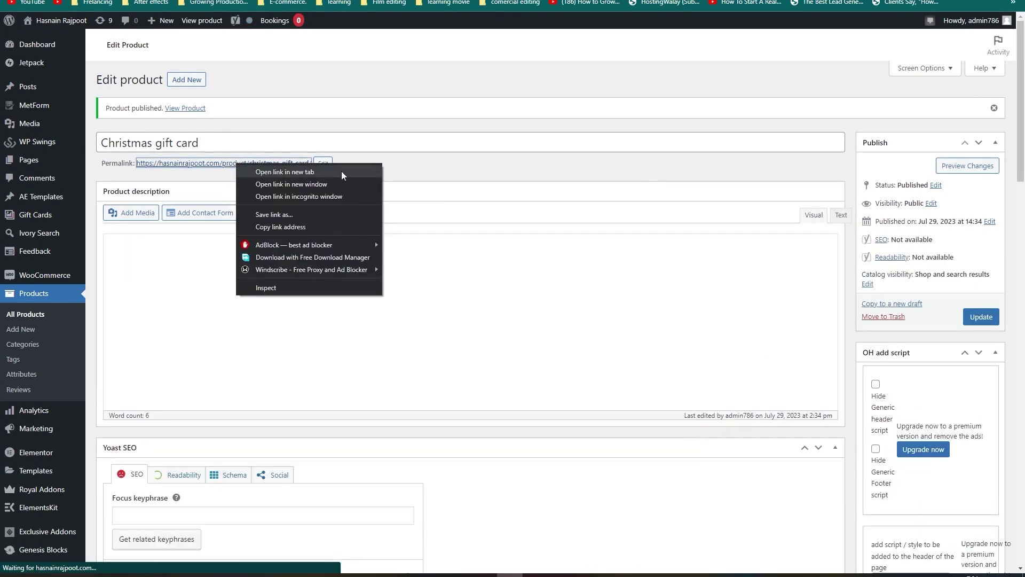
pyautogui.click(341, 171)
pyautogui.hotkey('ctrl', 'Tab')
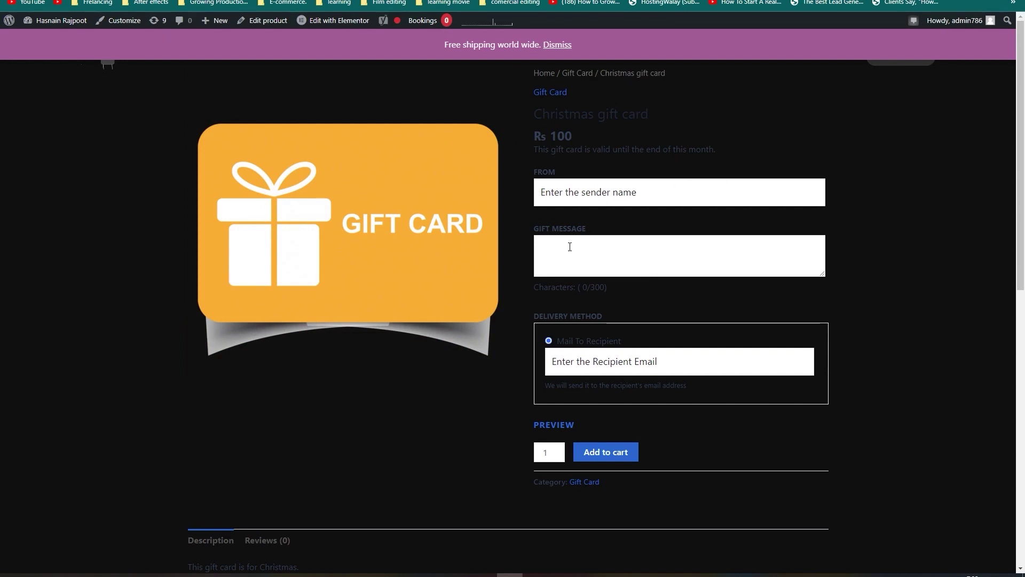
pyautogui.click(679, 366)
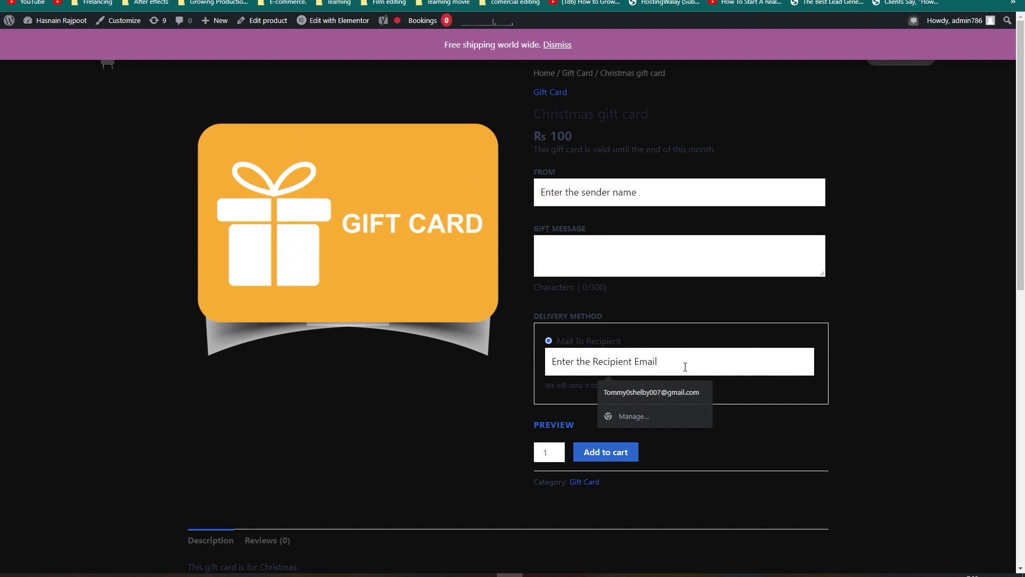
pyautogui.click(729, 430)
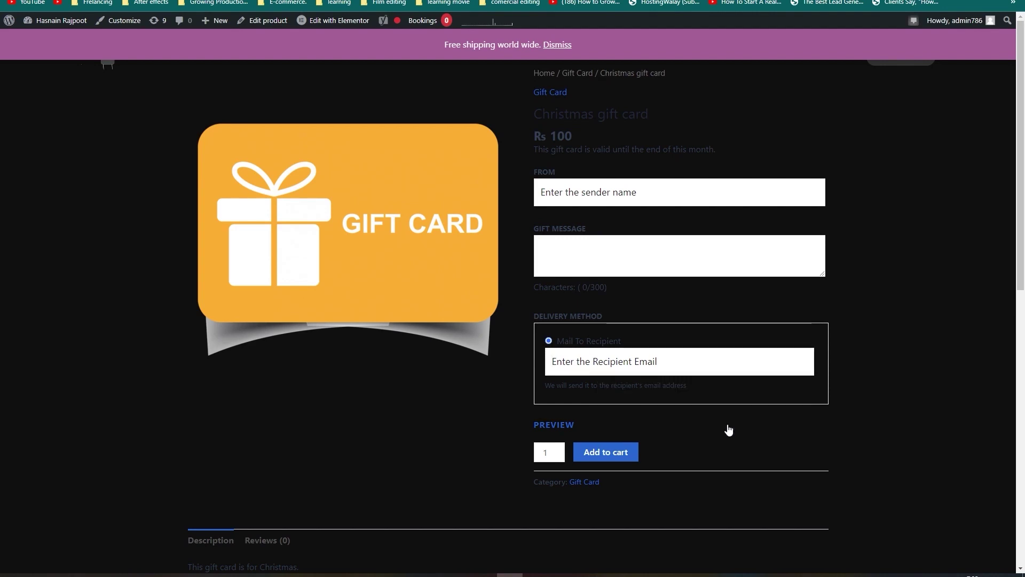